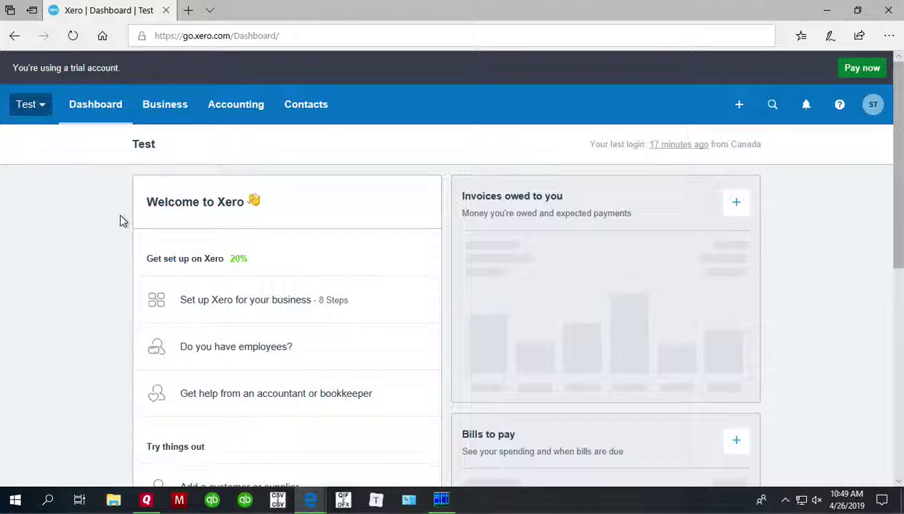
# Open the manual statement import page for the Checking account from the bank accounts list
pyautogui.click(231, 114)
pyautogui.click(231, 149)
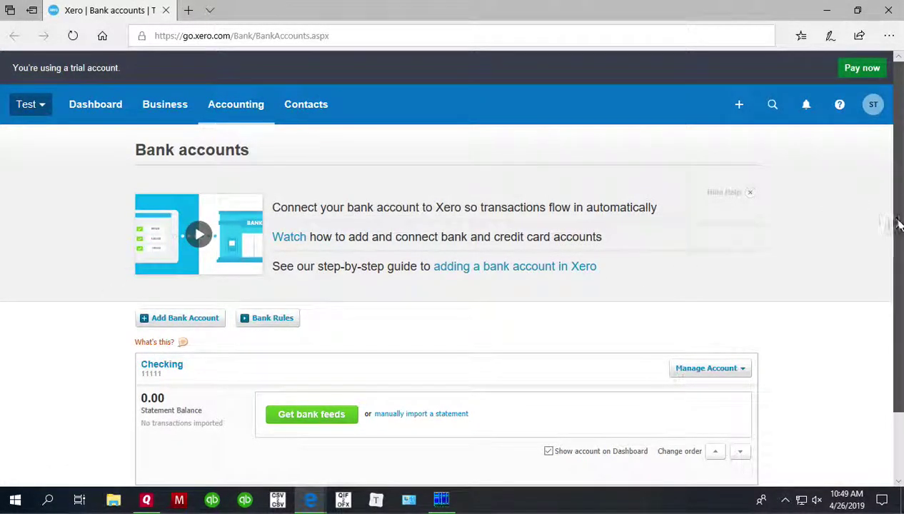
pyautogui.scroll(-2, 897, 258)
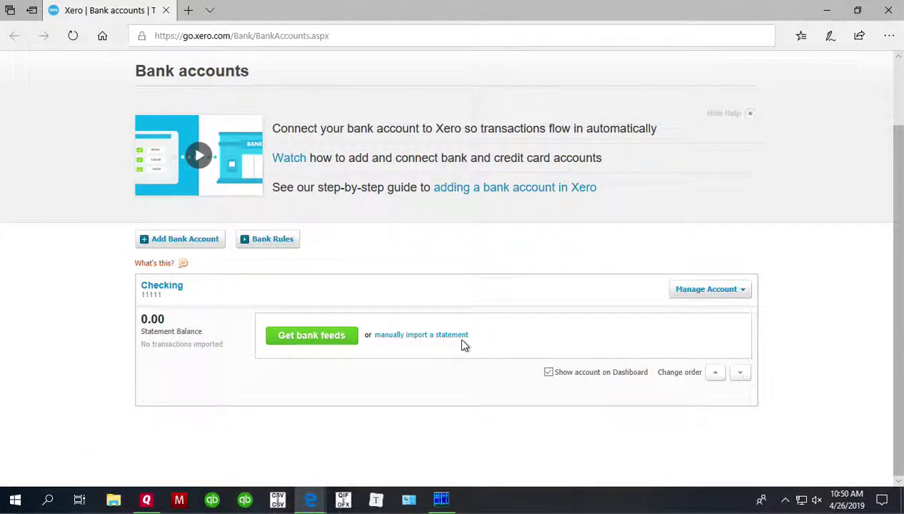
pyautogui.click(741, 290)
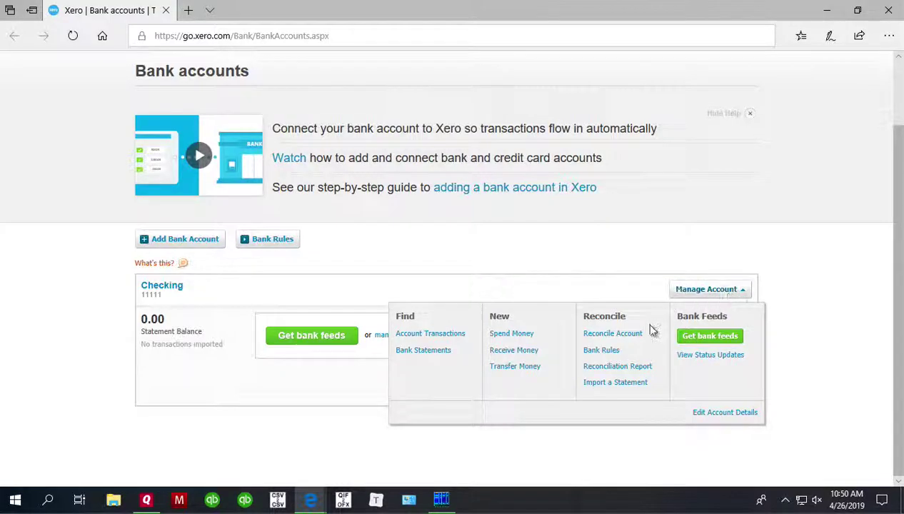
pyautogui.click(536, 238)
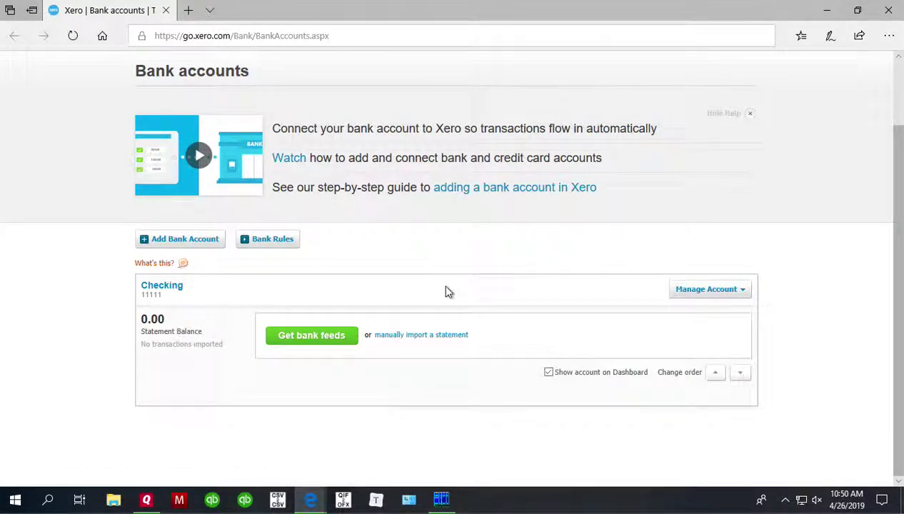
pyautogui.click(429, 337)
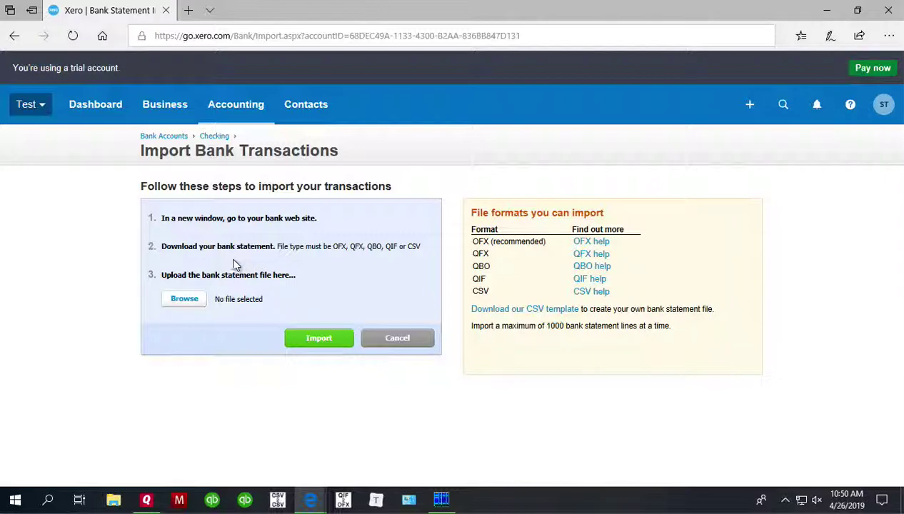
# Upload sample-bank-statement-xero.csv from the Downloads folder as the bank statement file to import
pyautogui.click(184, 301)
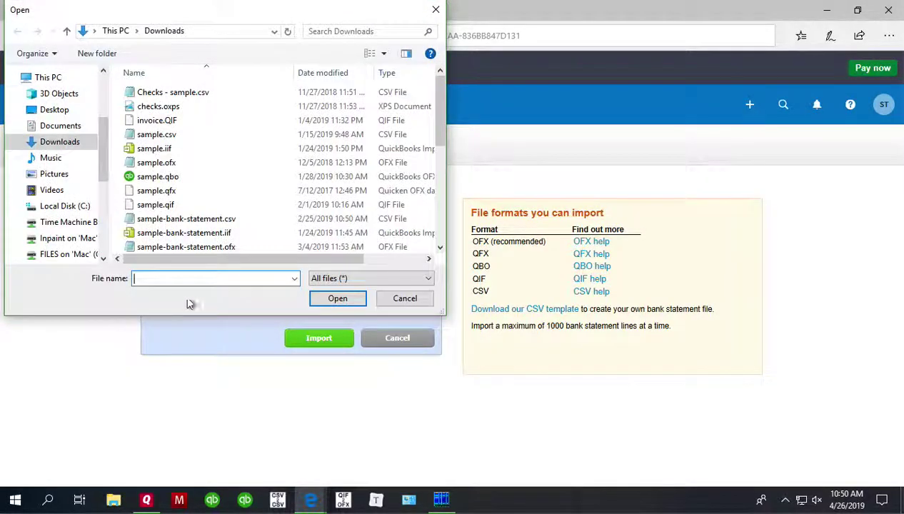
pyautogui.moveTo(437, 120); pyautogui.dragTo(442, 195)
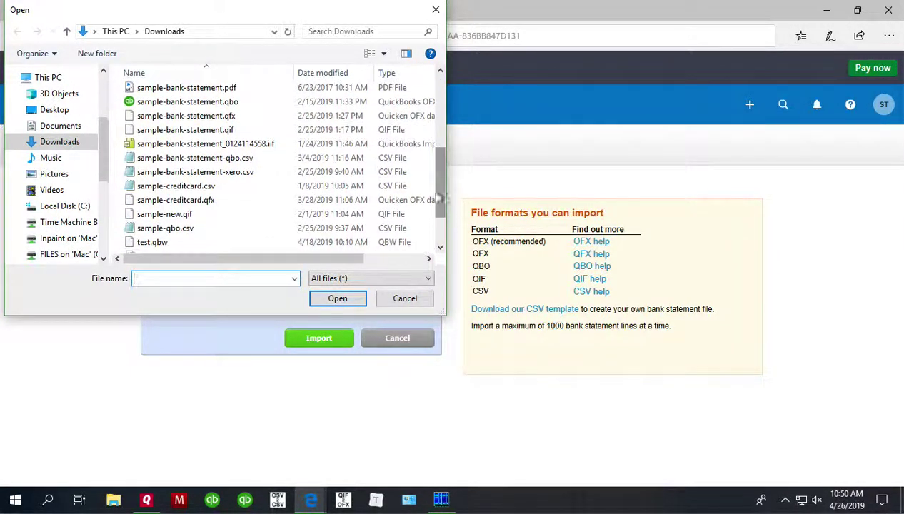
pyautogui.click(187, 172)
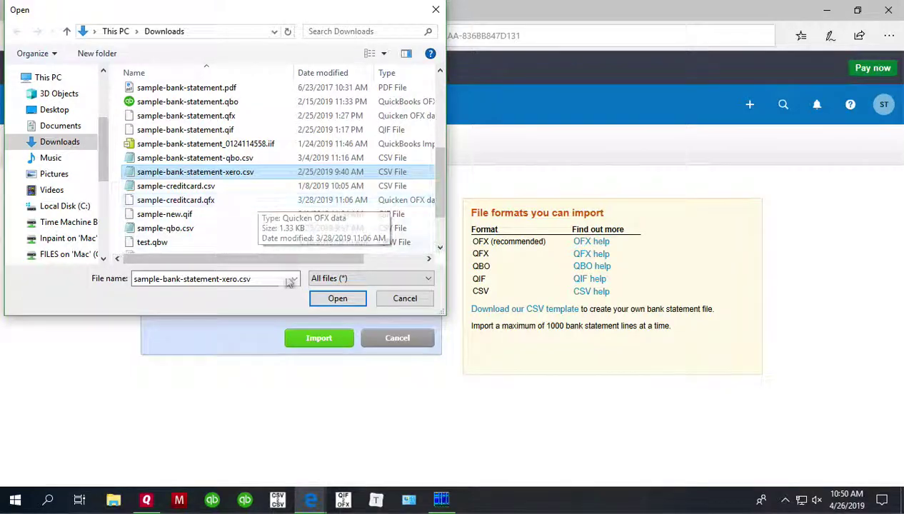
pyautogui.click(335, 300)
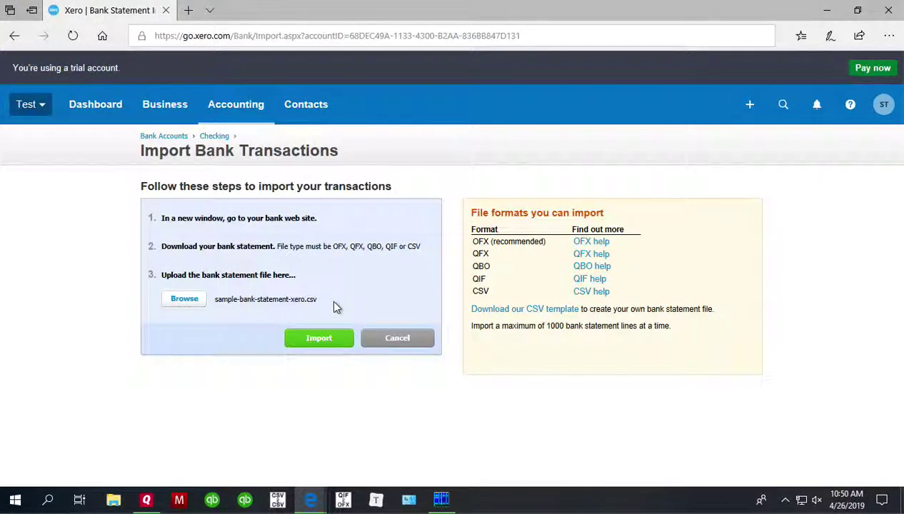
pyautogui.click(317, 346)
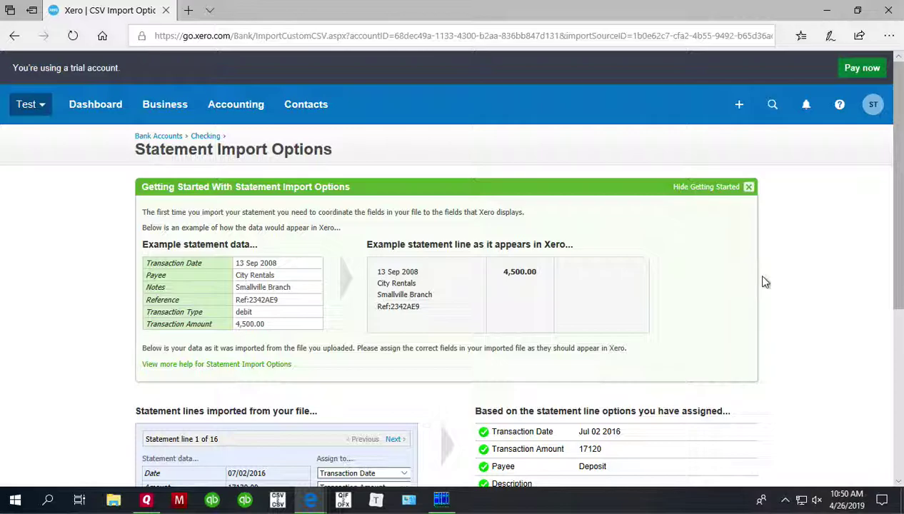
# Assign the statement's Reference column to Reference and its Check Number column to Check No
pyautogui.moveTo(898, 206); pyautogui.dragTo(878, 311)
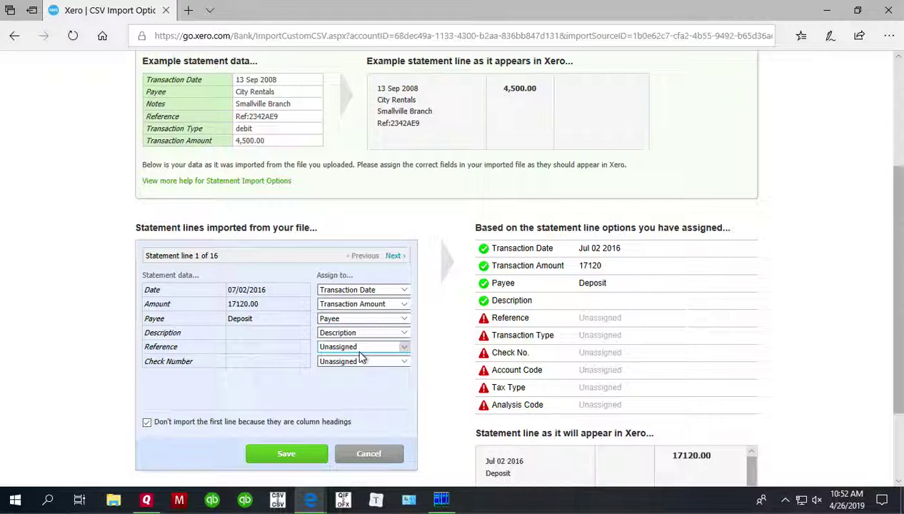
pyautogui.click(403, 349)
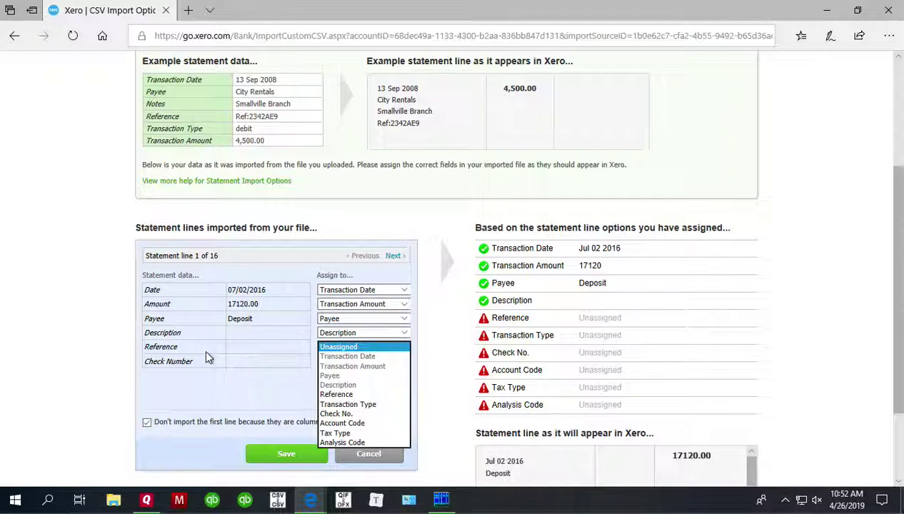
pyautogui.click(336, 394)
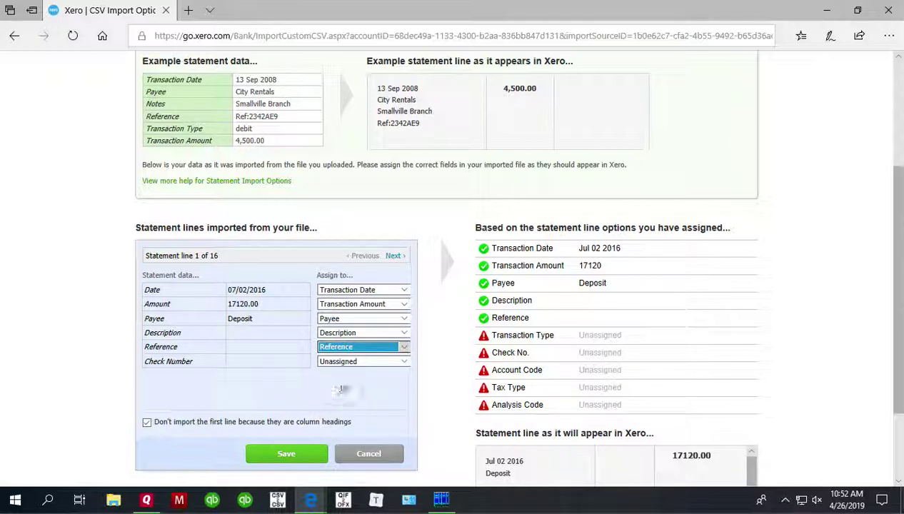
pyautogui.click(359, 362)
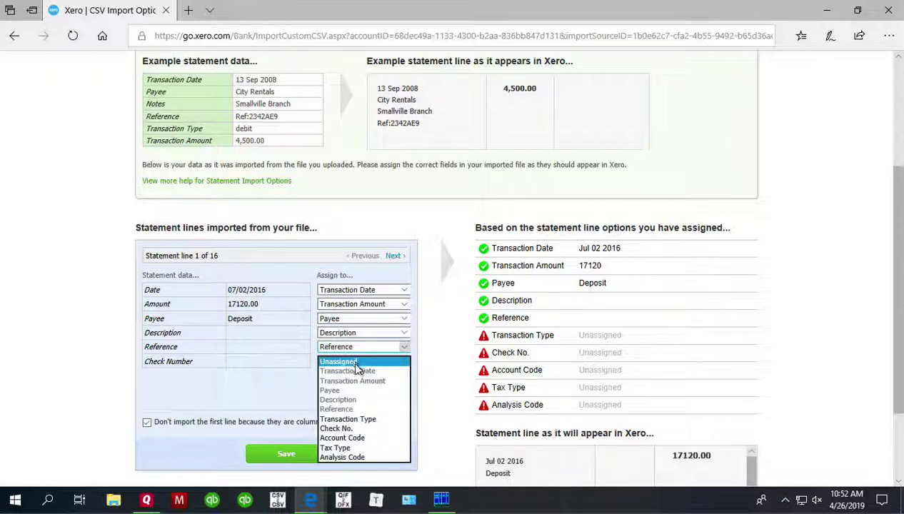
pyautogui.click(337, 428)
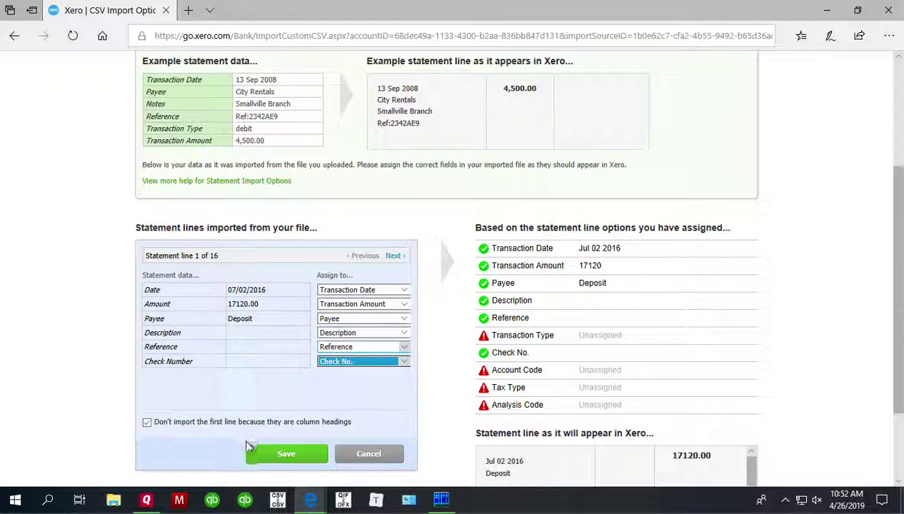
# Page back and forth through the imported statement lines to check how their fields are assigned
pyautogui.click(393, 256)
pyautogui.click(365, 256)
pyautogui.click(394, 257)
pyautogui.click(394, 257)
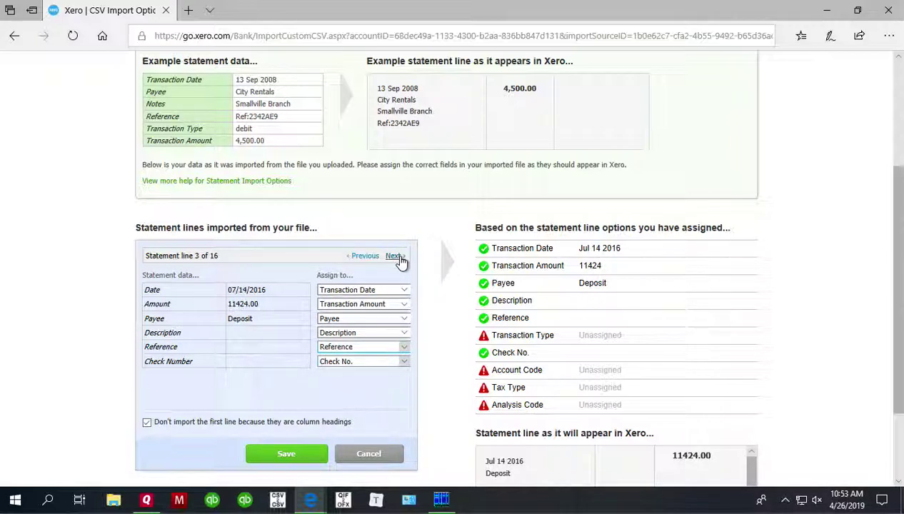
pyautogui.click(395, 257)
pyautogui.click(395, 257)
pyautogui.click(364, 257)
pyautogui.click(364, 257)
pyautogui.click(364, 257)
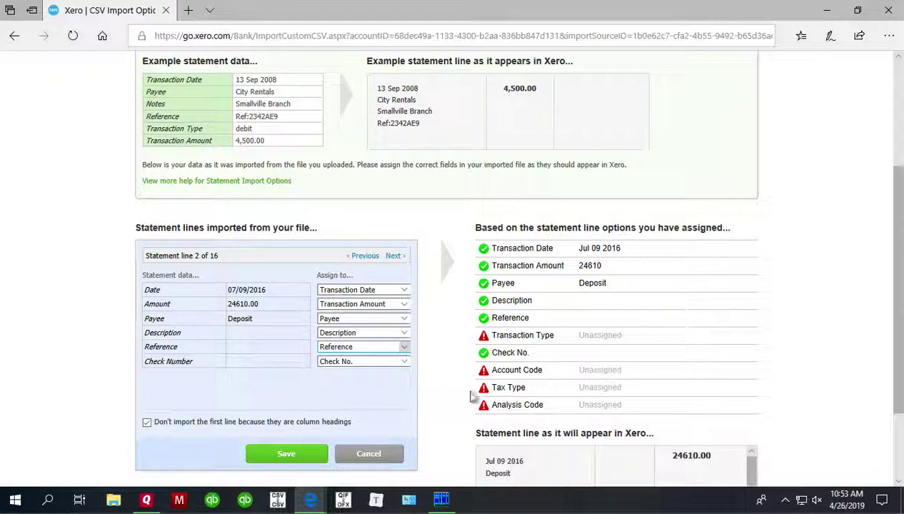
# Save the statement import options and close the import results to finish importing the statement lines
pyautogui.click(289, 456)
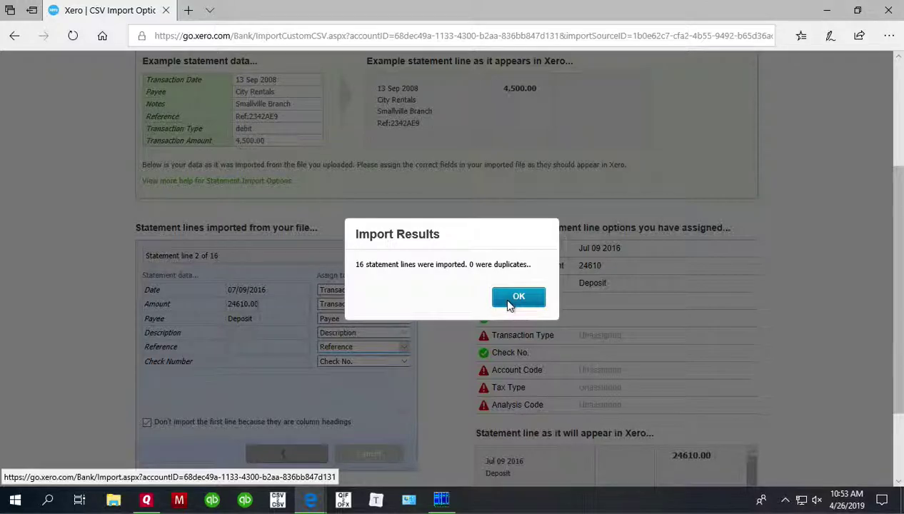
pyautogui.click(505, 296)
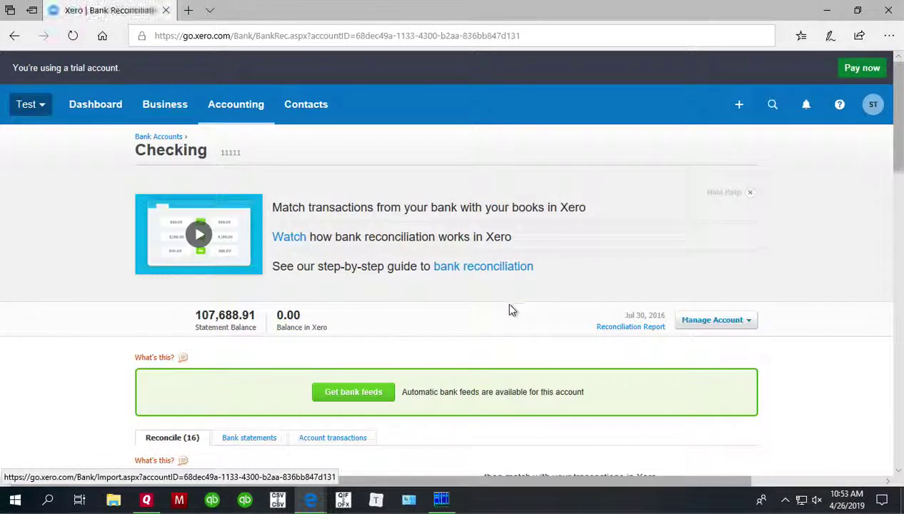
# Examine the statement lines awaiting reconciliation and the account choices offered for the Jul 2 deposit and the Jul 8 check
pyautogui.moveTo(901, 146); pyautogui.dragTo(885, 237)
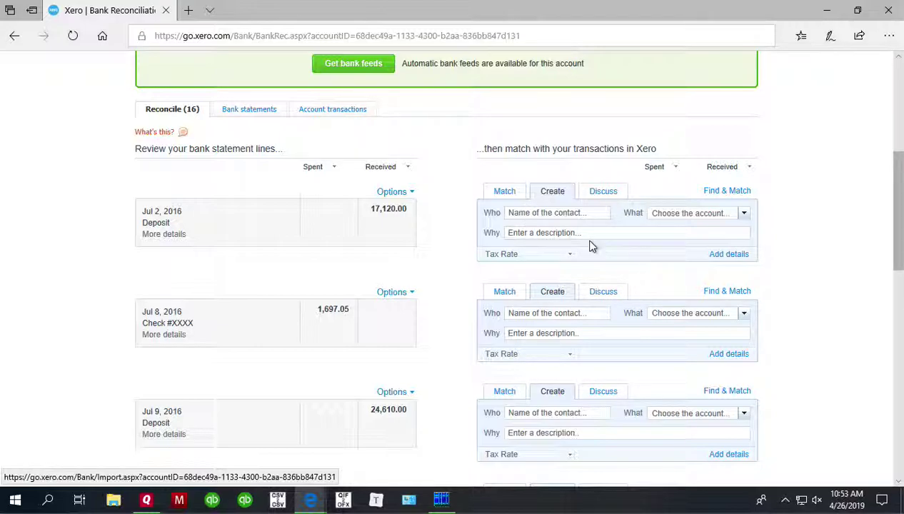
pyautogui.click(744, 215)
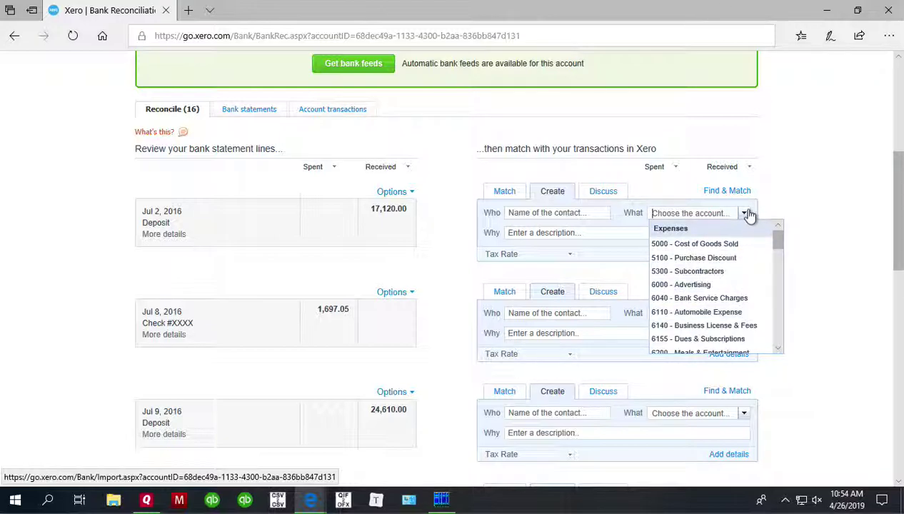
pyautogui.click(808, 180)
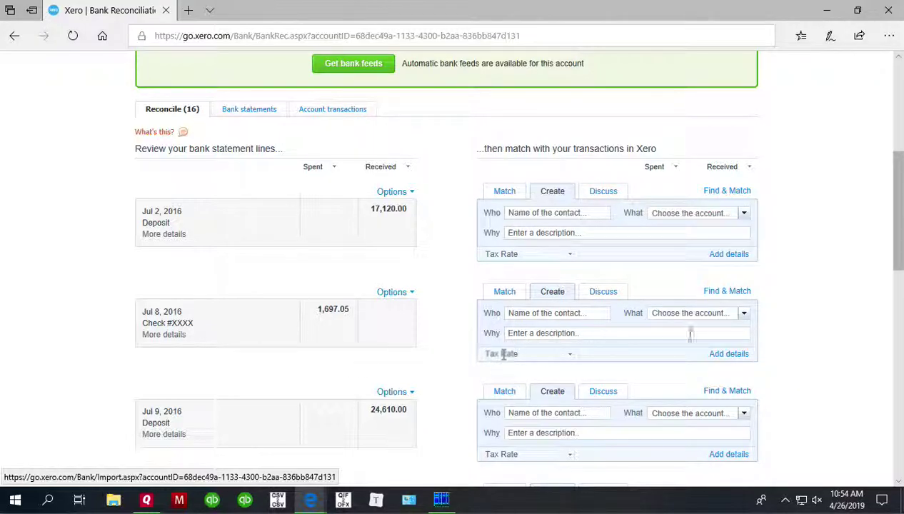
pyautogui.click(743, 313)
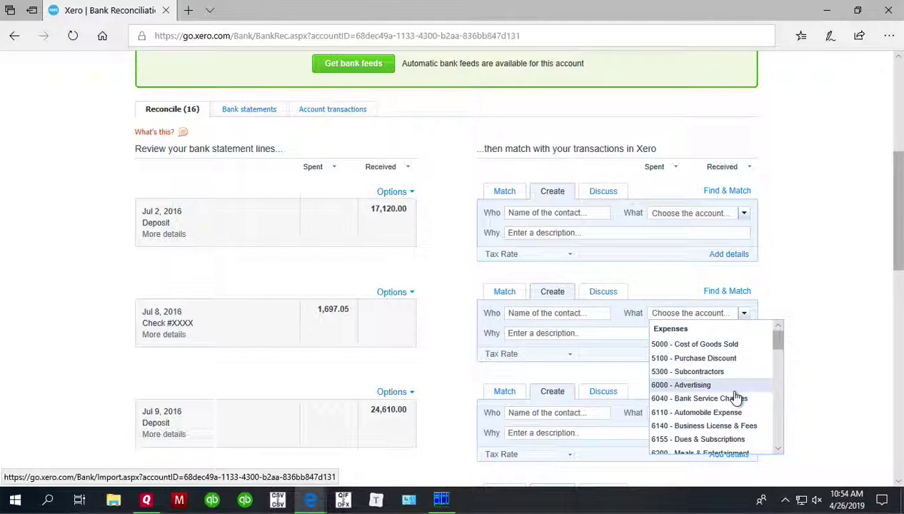
pyautogui.click(795, 297)
pyautogui.moveTo(885, 214); pyautogui.dragTo(885, 174)
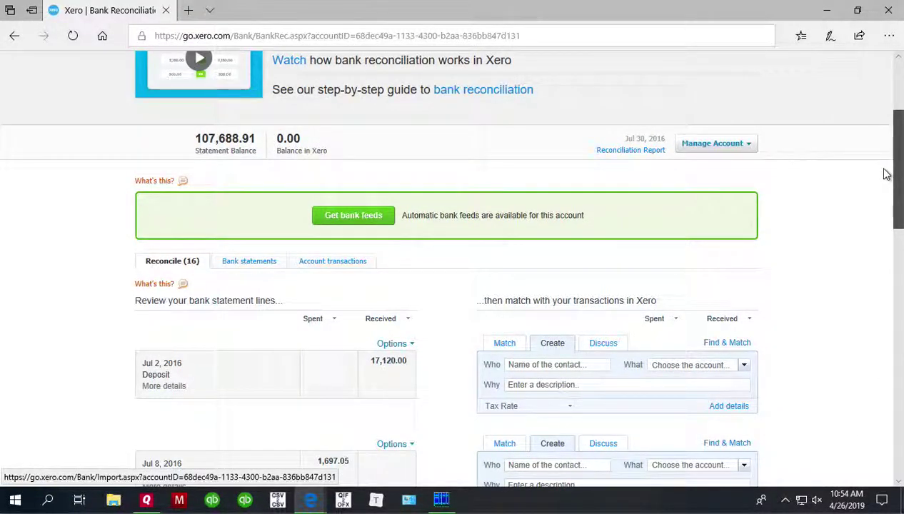